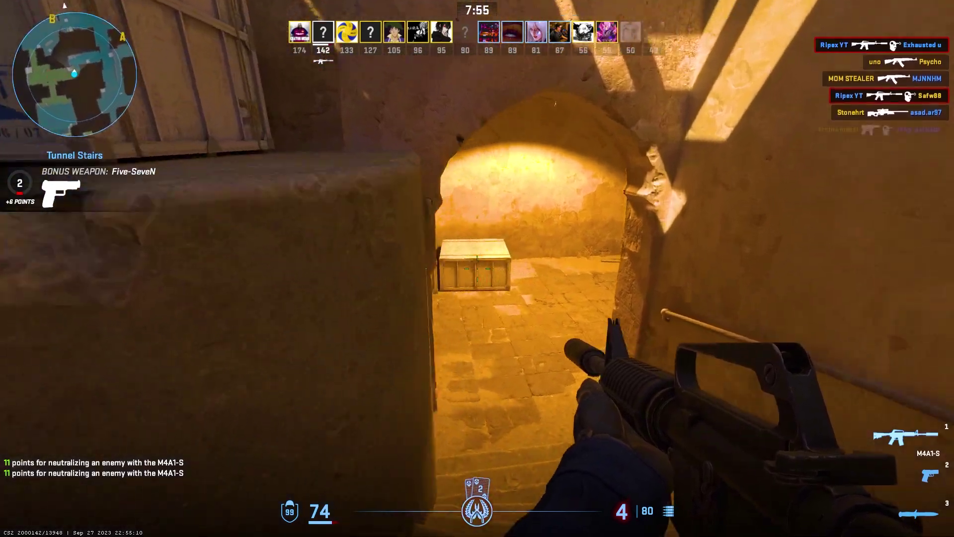
- Play the Top of Mid deathmatch round, shooting enemies in the lower tunnel with the shotgun
key("w")
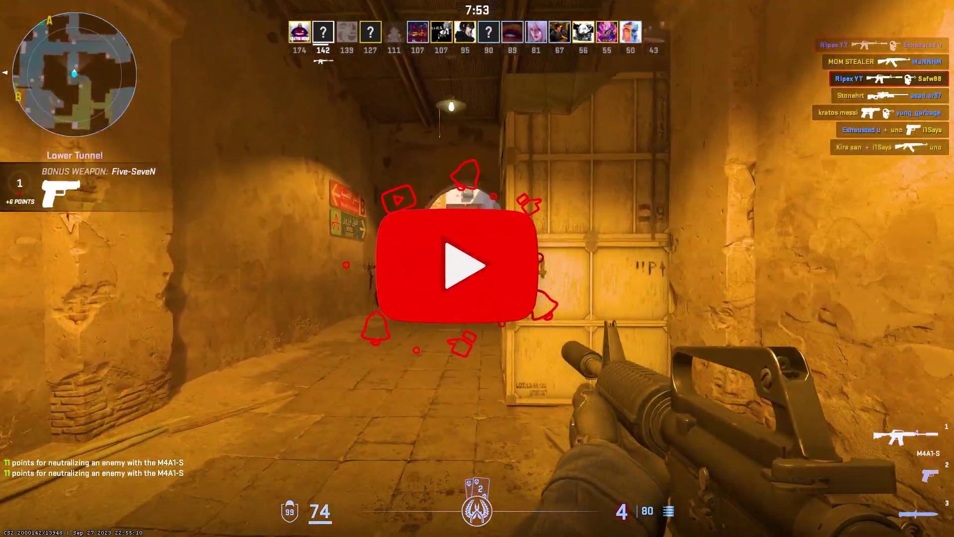
left_click(477, 268)
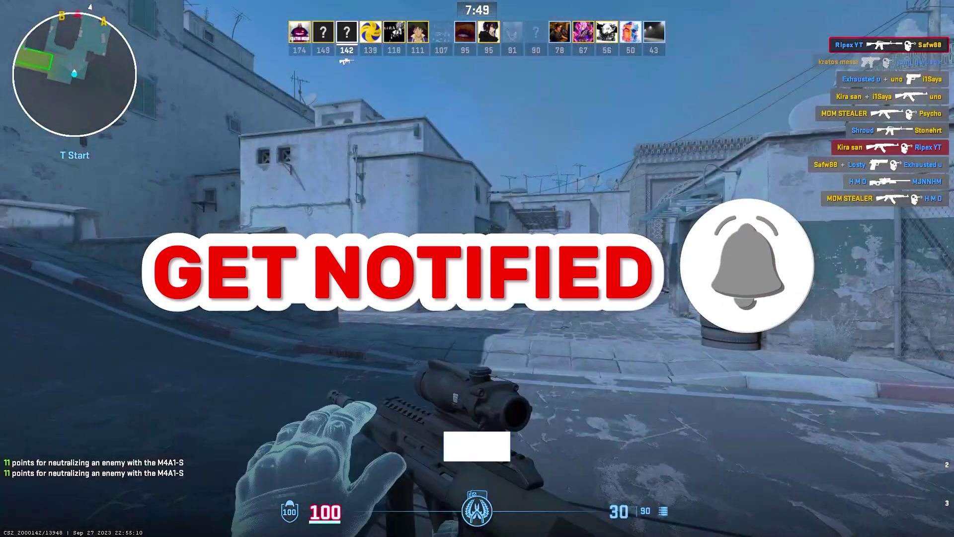
key("b")
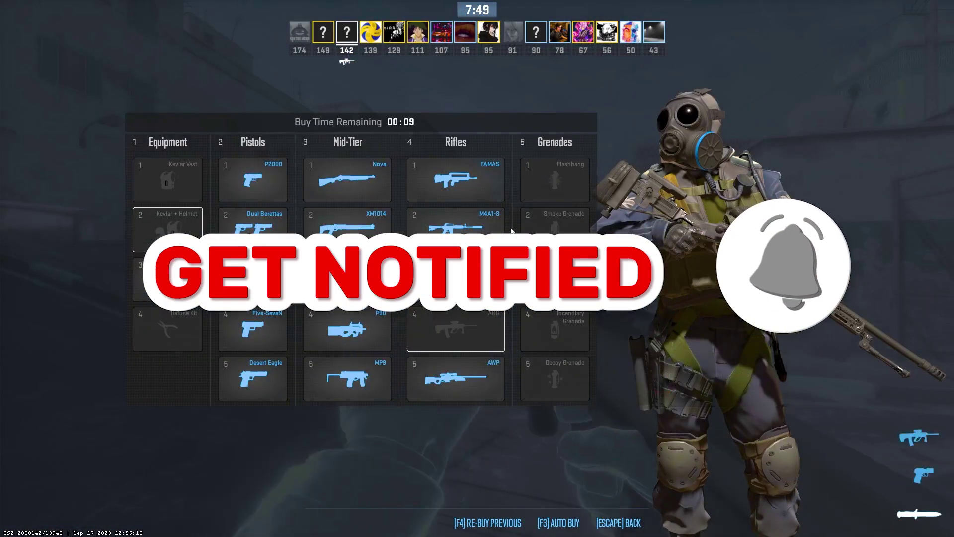
key("b")
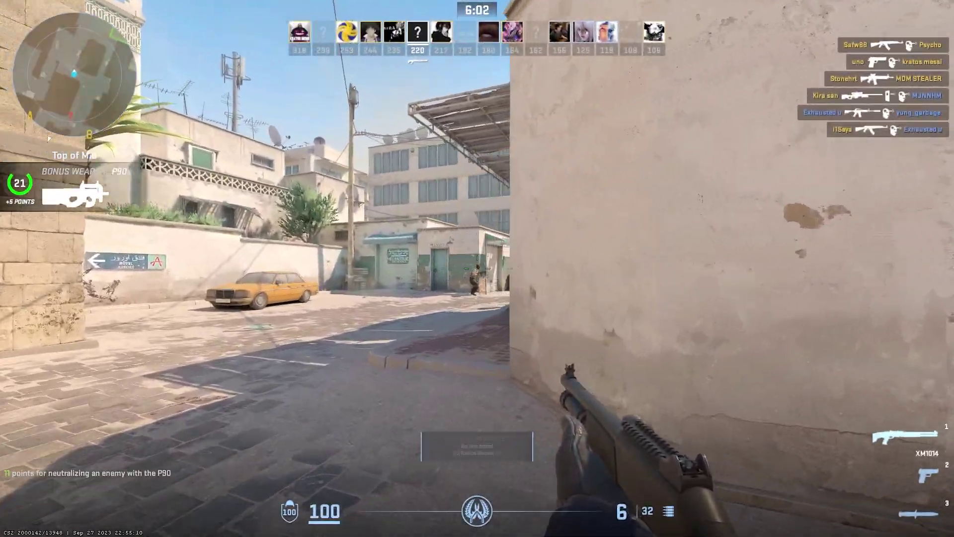
left_click(477, 269)
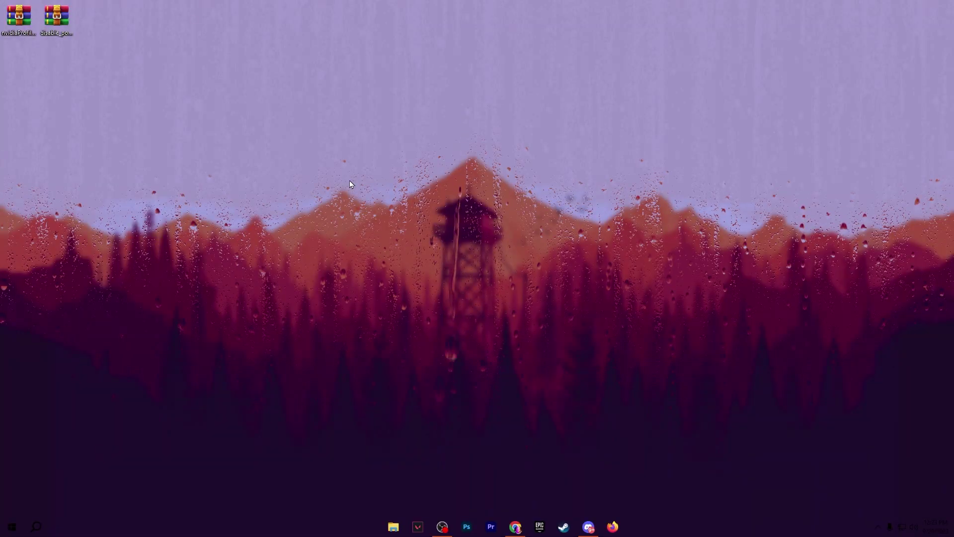
- Launch the Local Group Policy Editor by running gpedit.msc from the Run prompt
key("super+r")
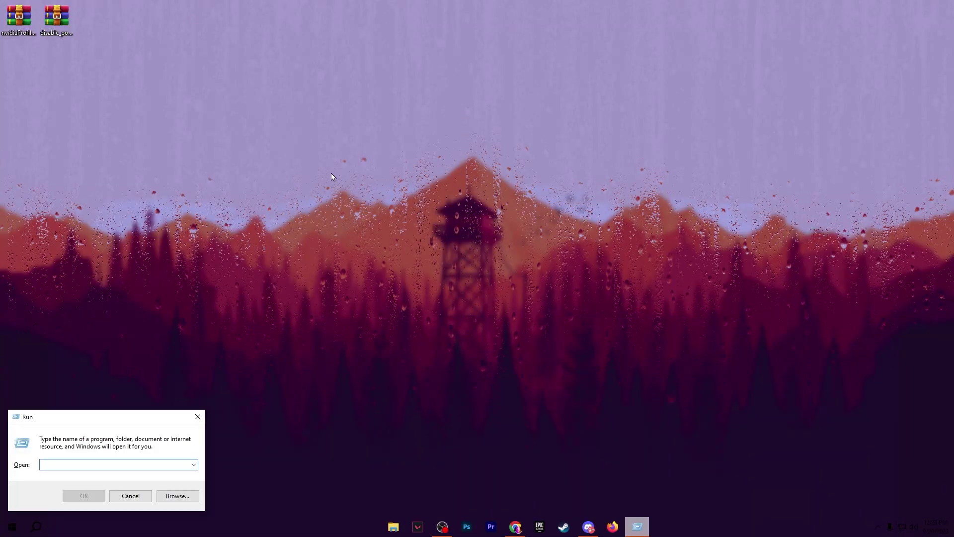
left_click_drag(139, 417, 514, 208)
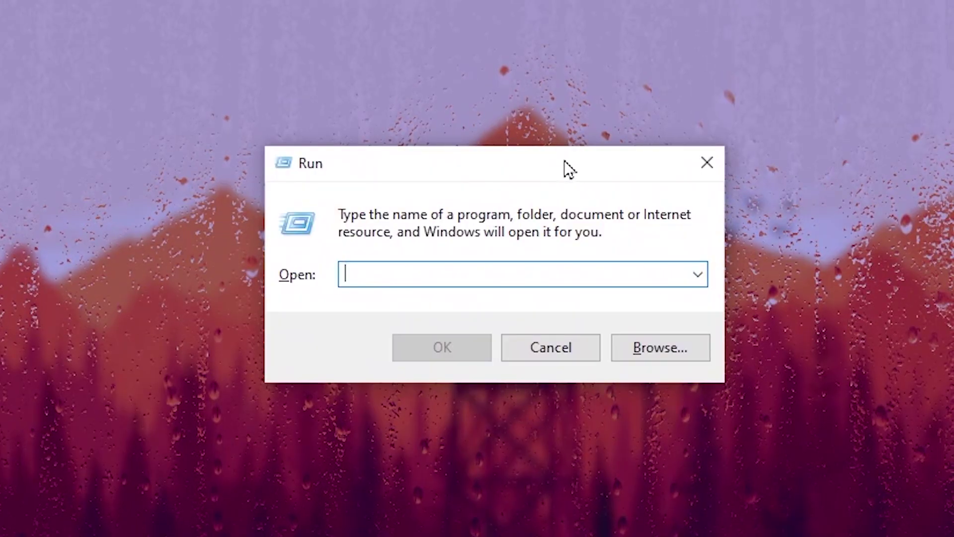
type("gp")
key("Down")
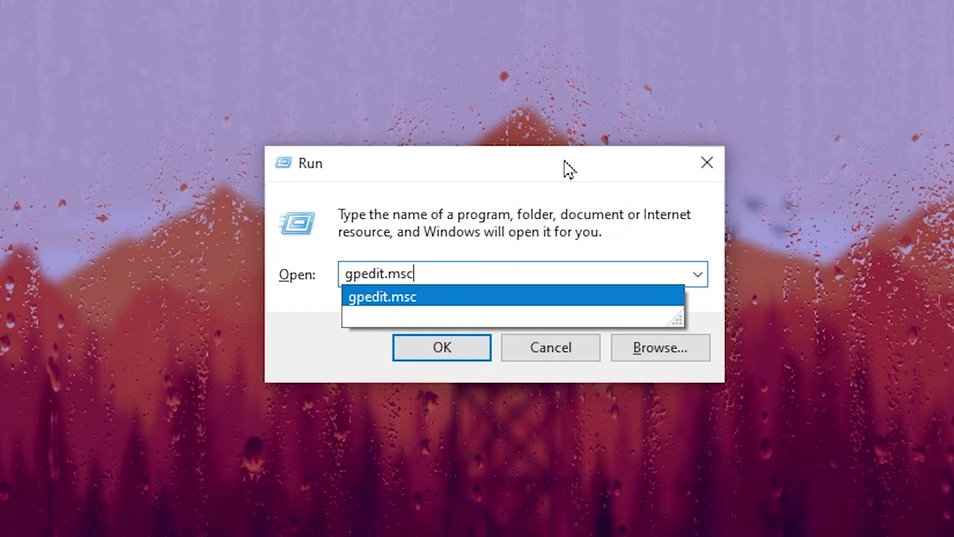
key("Return")
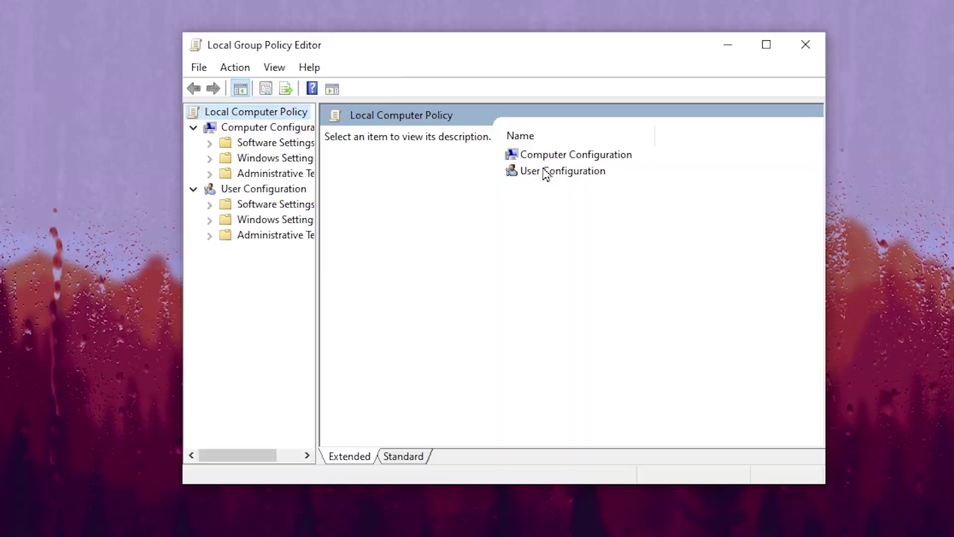
- Open 'Let Windows apps run in the background' under Administrative Templates > Windows Components > App Privacy
double_click(547, 154)
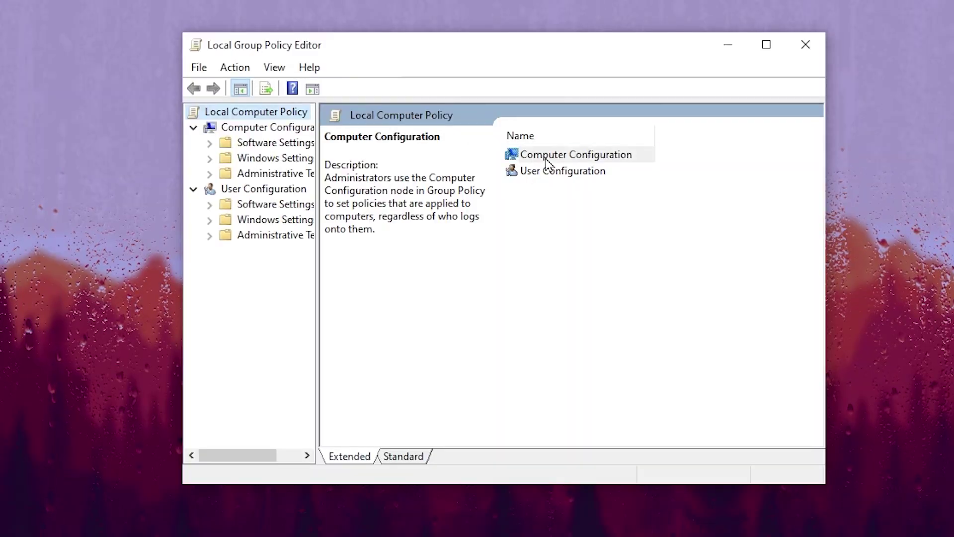
left_click(584, 191)
double_click(583, 191)
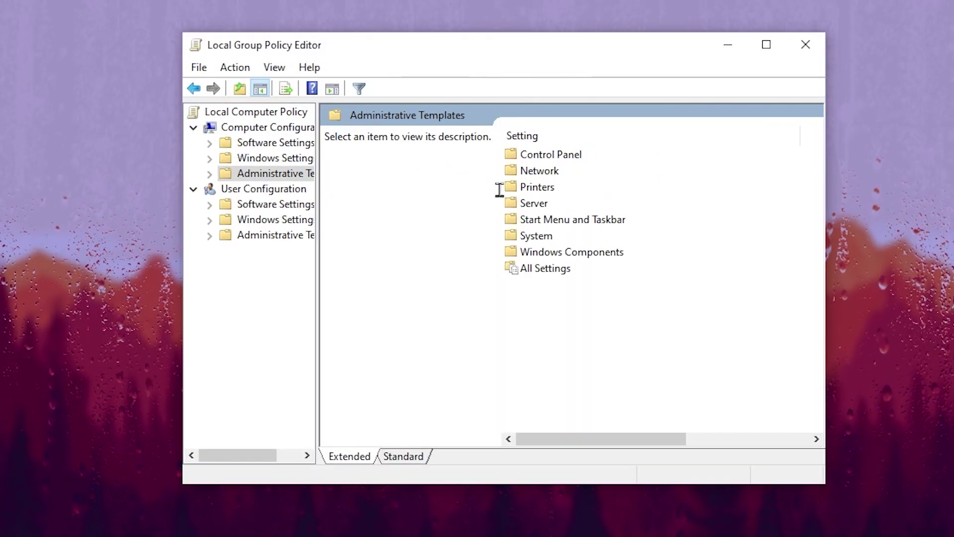
double_click(560, 253)
double_click(546, 203)
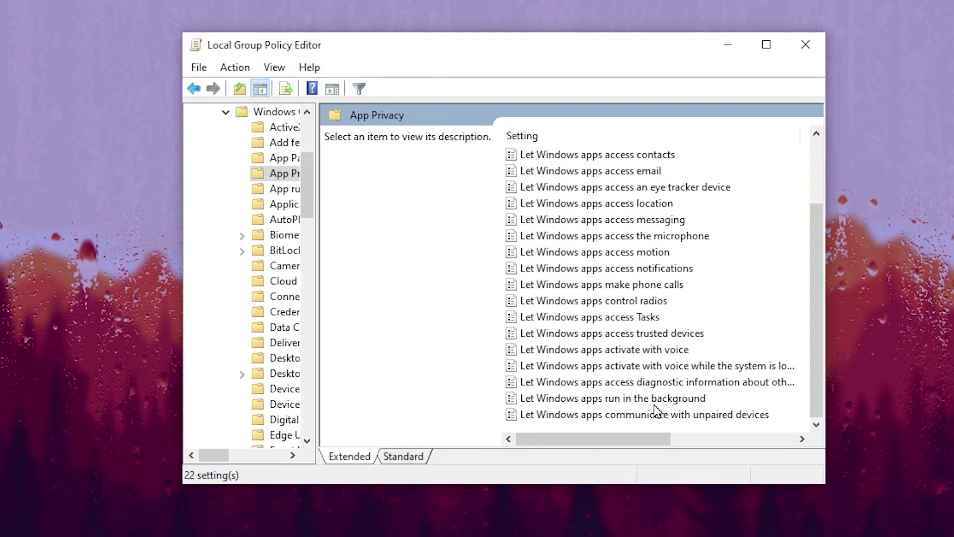
double_click(616, 400)
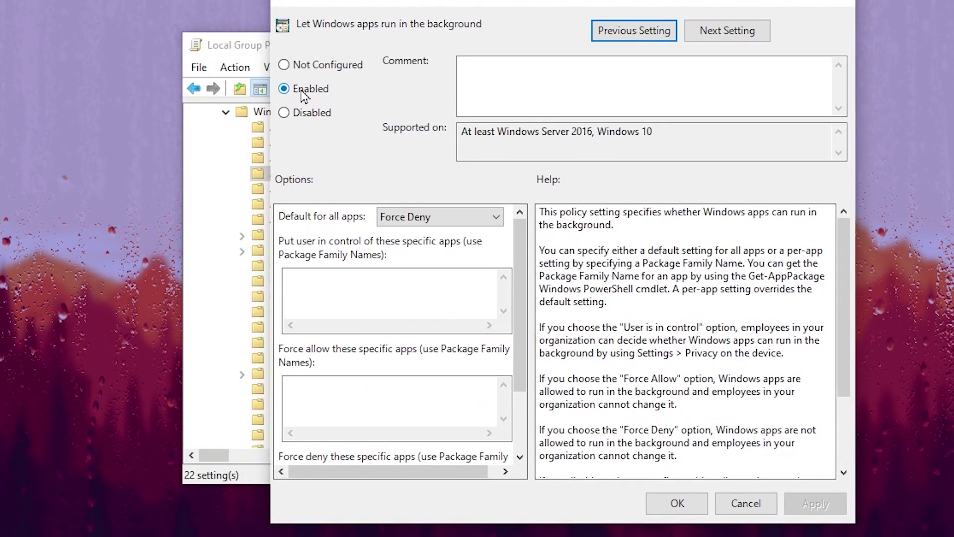
- Set the policy to Enabled with Force Deny as the default for all apps, then apply it
left_click(303, 94)
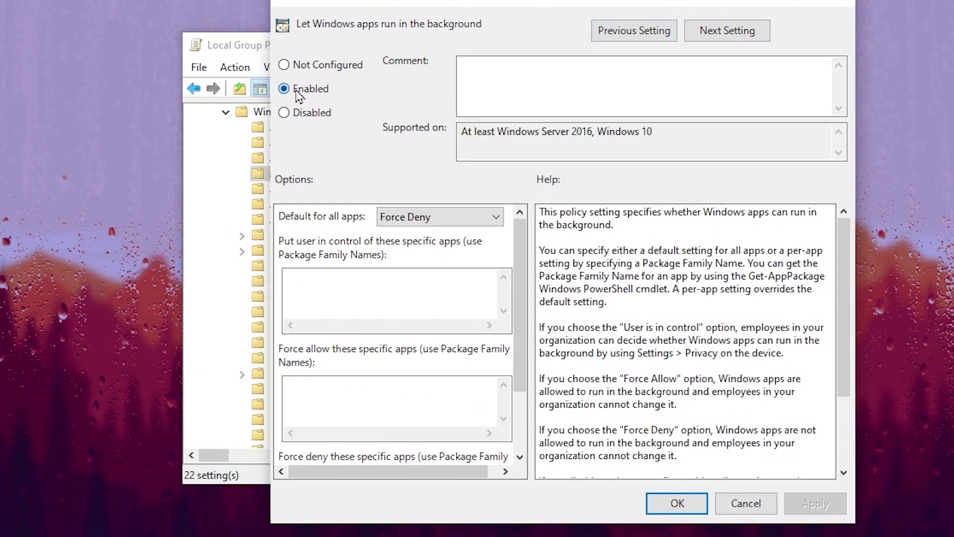
left_click(437, 216)
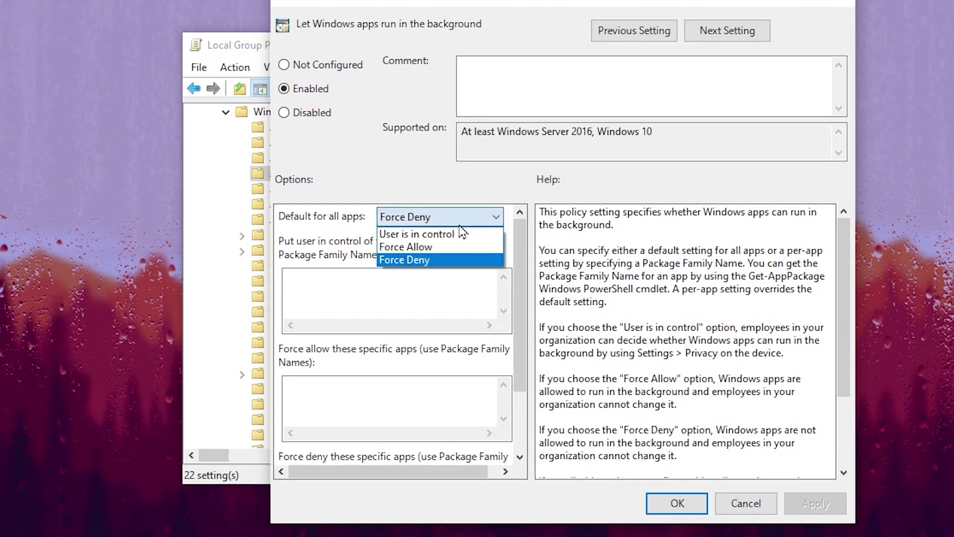
left_click(423, 261)
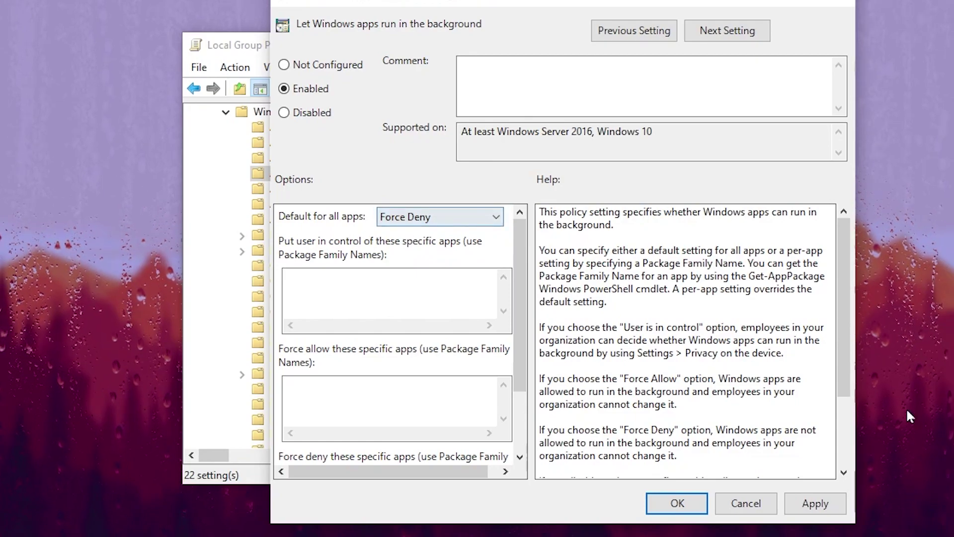
left_click(790, 505)
left_click(693, 512)
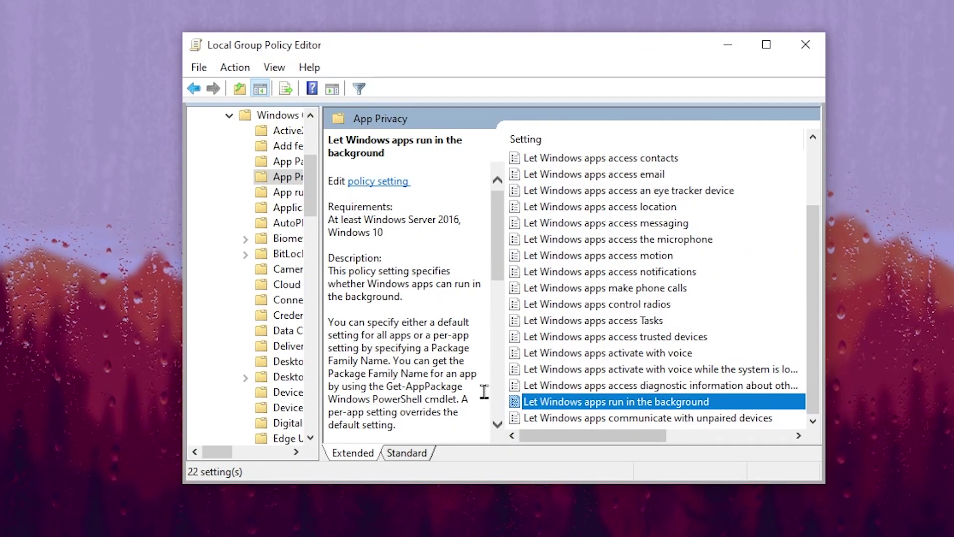
key("alt+Left")
key("alt+Left")
key("alt+Left")
key("alt+Left")
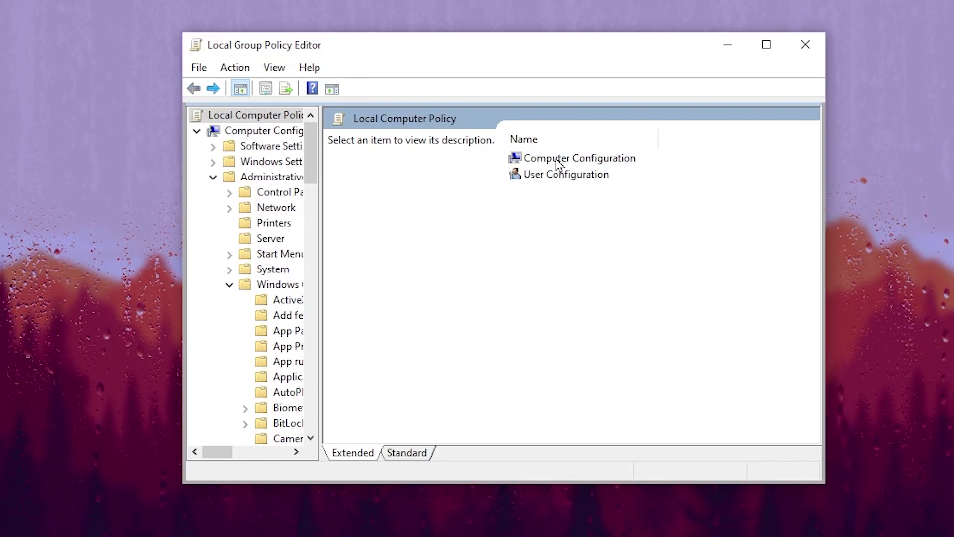
- Open Turn off Power Throttling under System > Power Management > Power Throttling Settings, confirming it is Enabled
left_click(549, 173)
key("Up")
key("Return")
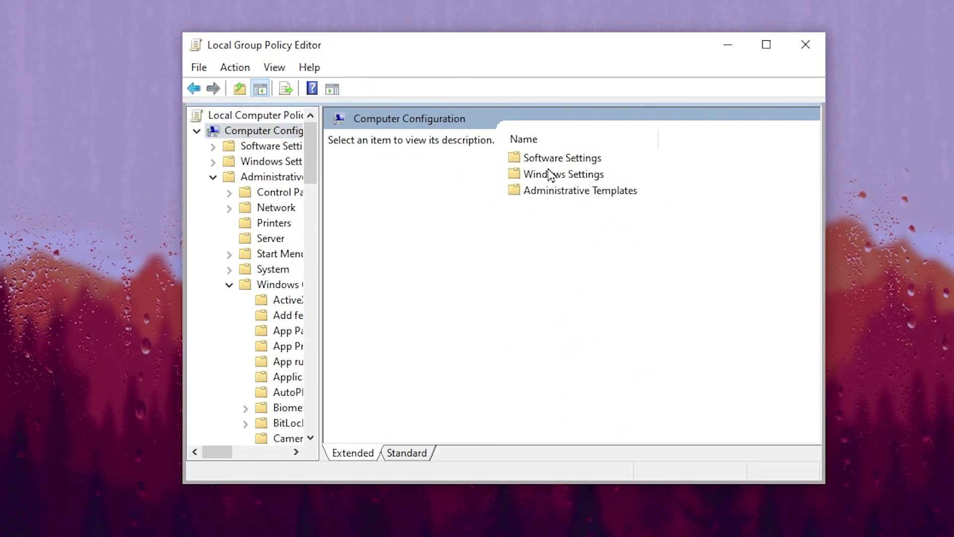
double_click(592, 190)
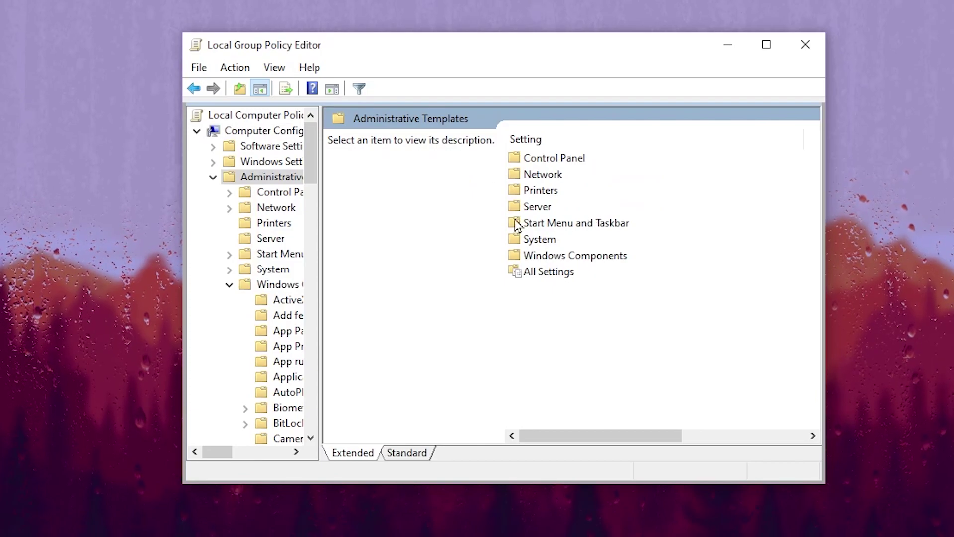
double_click(540, 240)
scroll(575, 292, "down", 9)
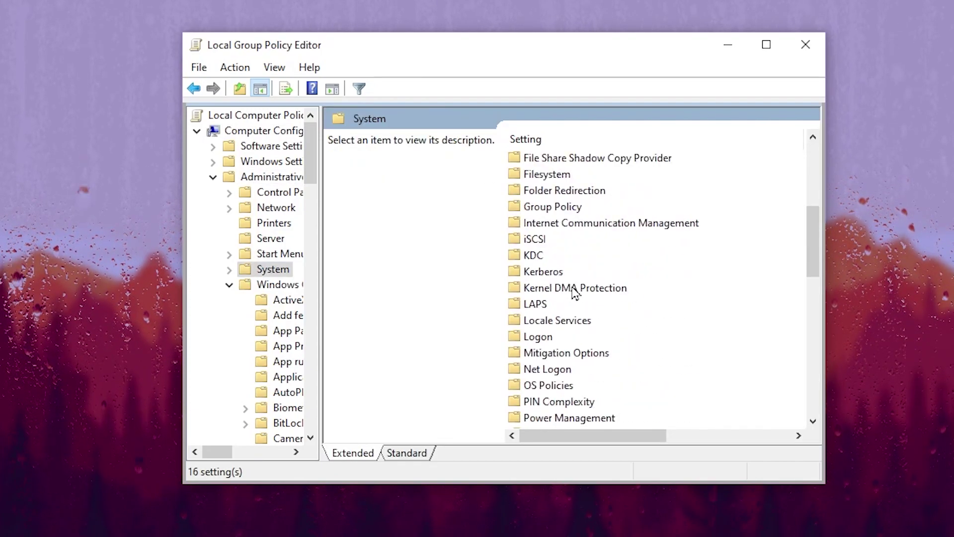
double_click(565, 224)
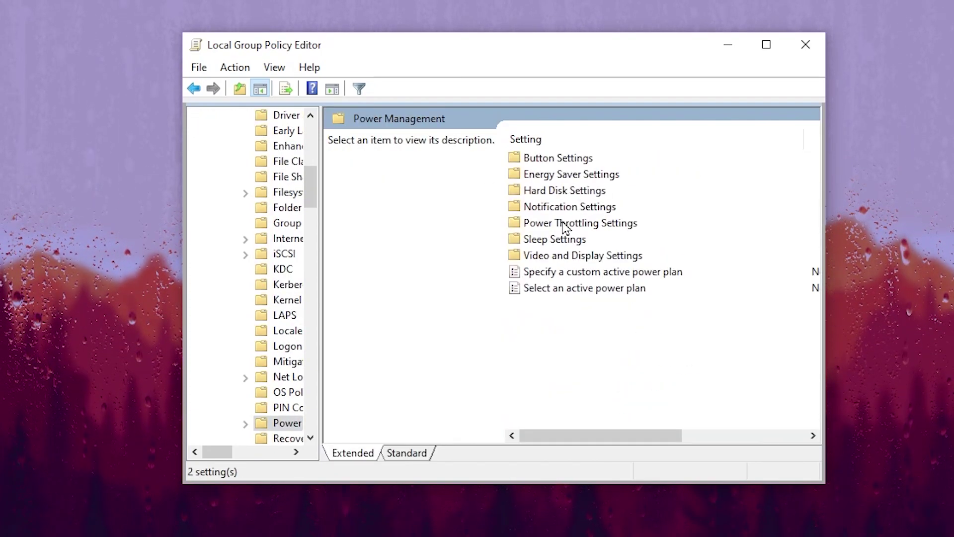
double_click(583, 223)
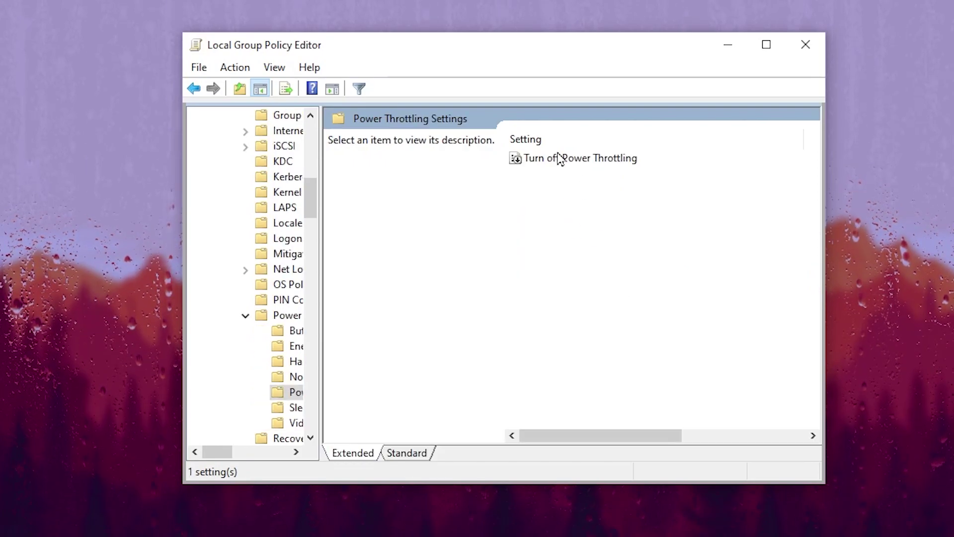
double_click(603, 159)
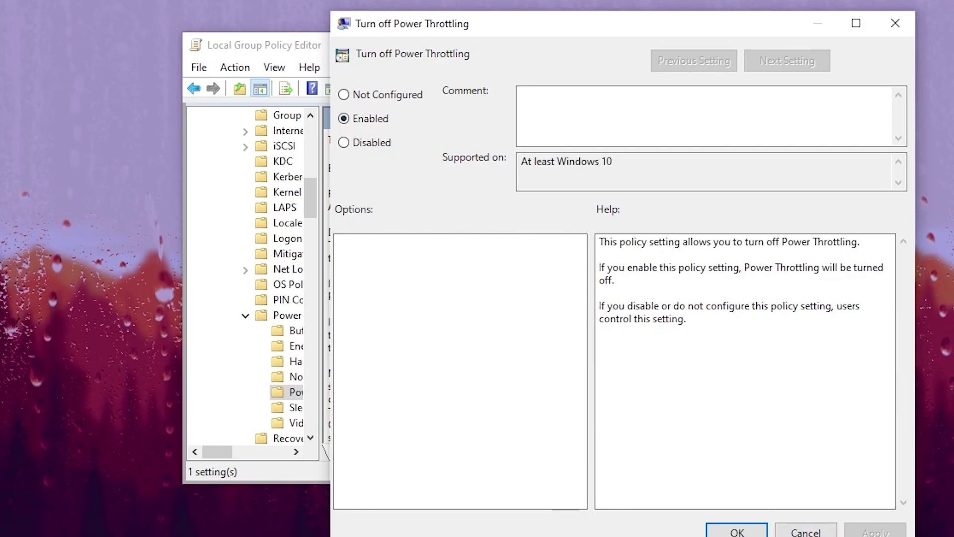
left_click(782, 531)
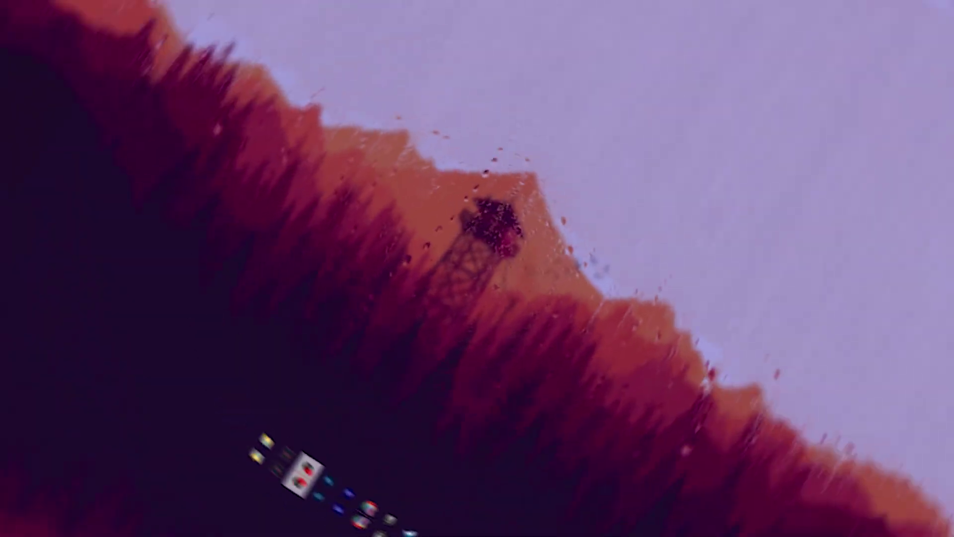
- Select the nvidiaProfileInspector.zip and disable_power_throttling.zip archives and minimize Discord
left_click_drag(117, 63, 402, 224)
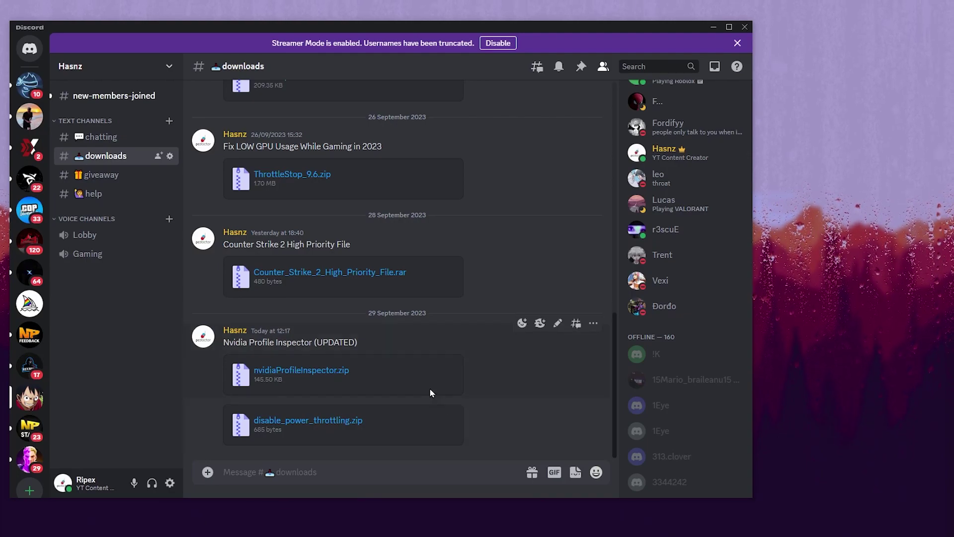
left_click(714, 27)
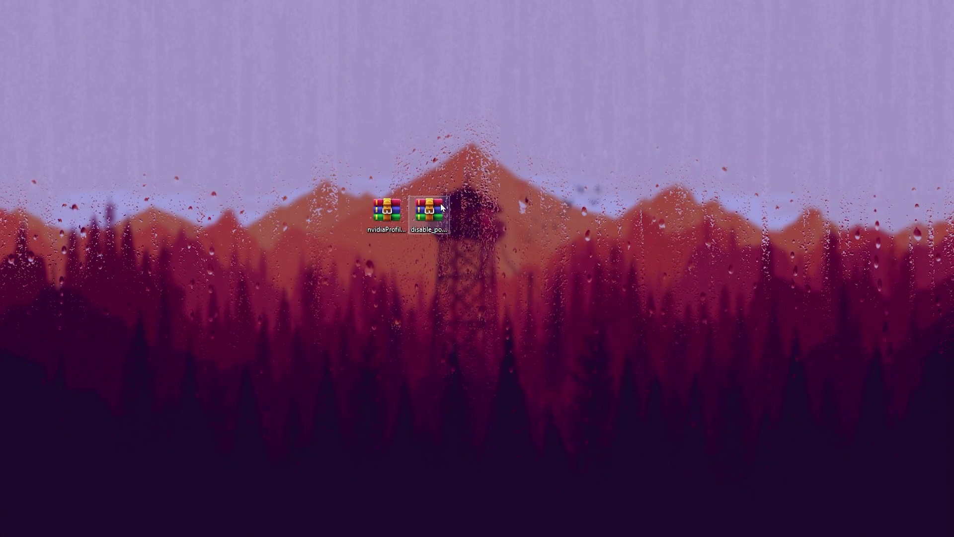
- Apply the disable power throttling .reg file from disable_power_throttling.zip to the registry
left_click(433, 218)
double_click(428, 218)
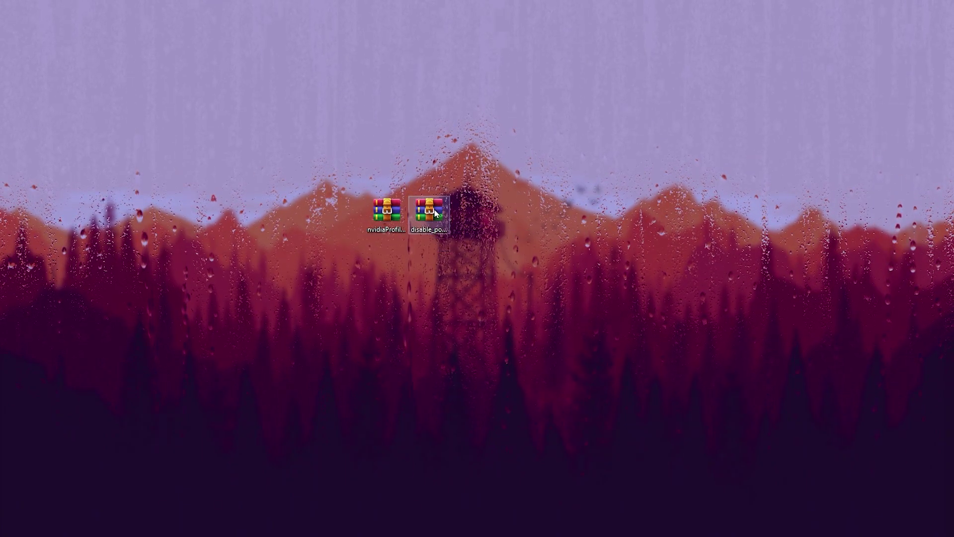
key("Escape")
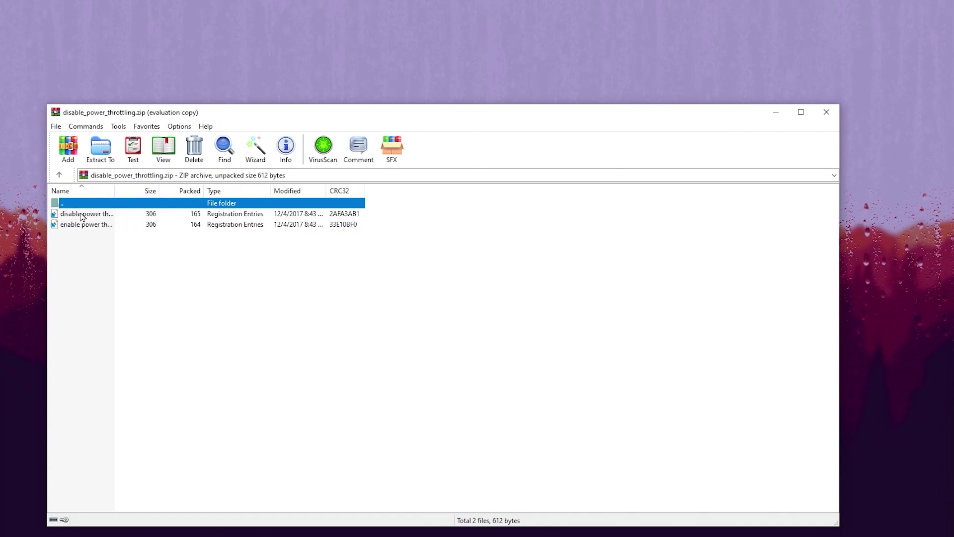
double_click(73, 215)
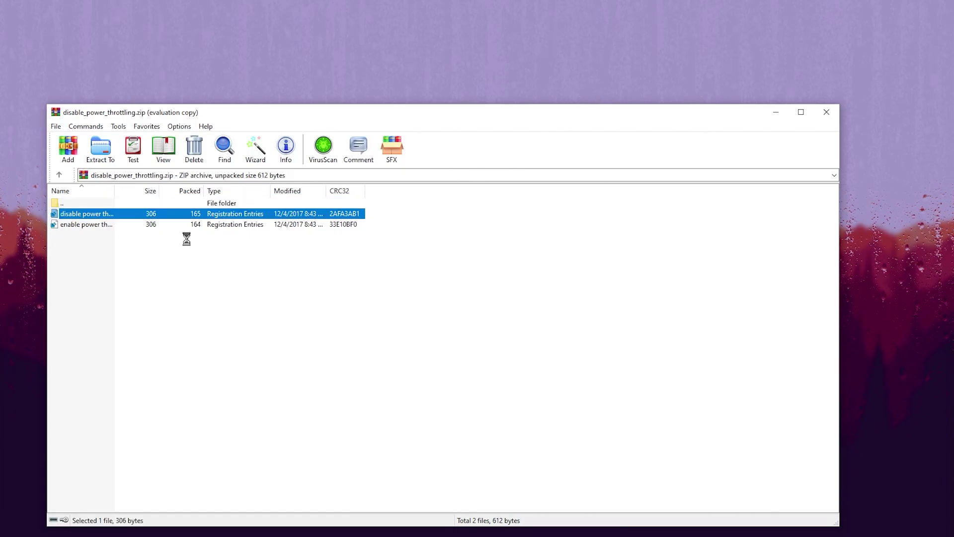
left_click(395, 332)
left_click(562, 280)
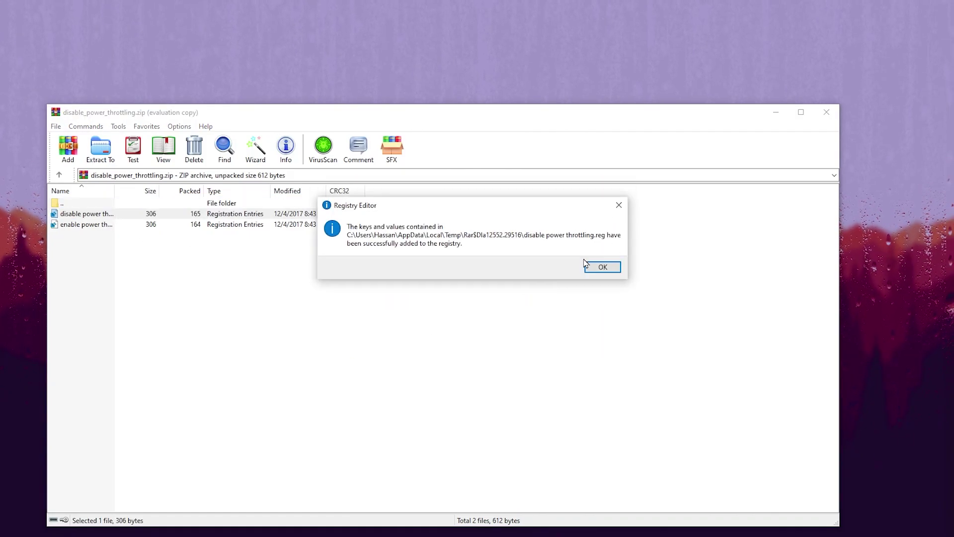
left_click(598, 267)
left_click(826, 112)
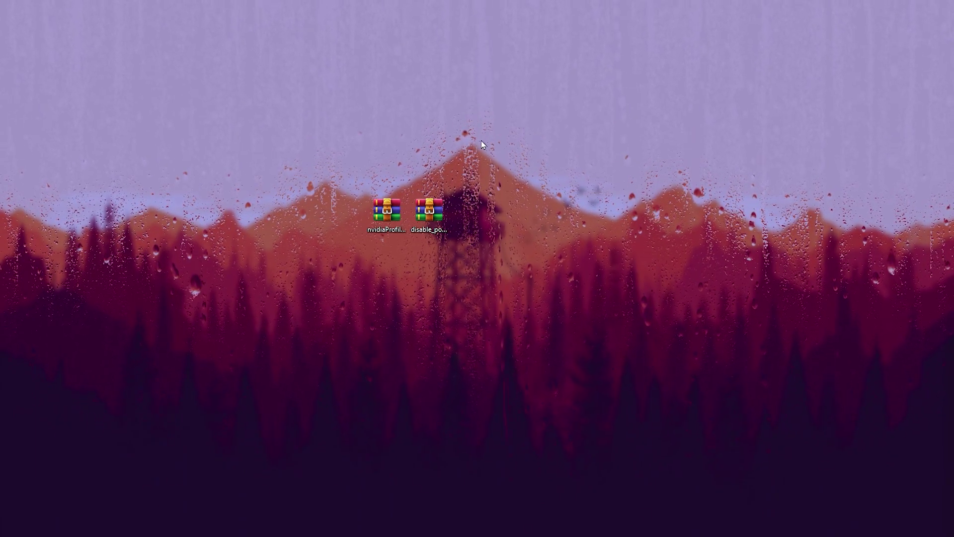
- Extract the three nvidiaProfileInspector.zip files, including nvidiaProfileInspector.exe and Reference.xml, onto the desktop
double_click(390, 220)
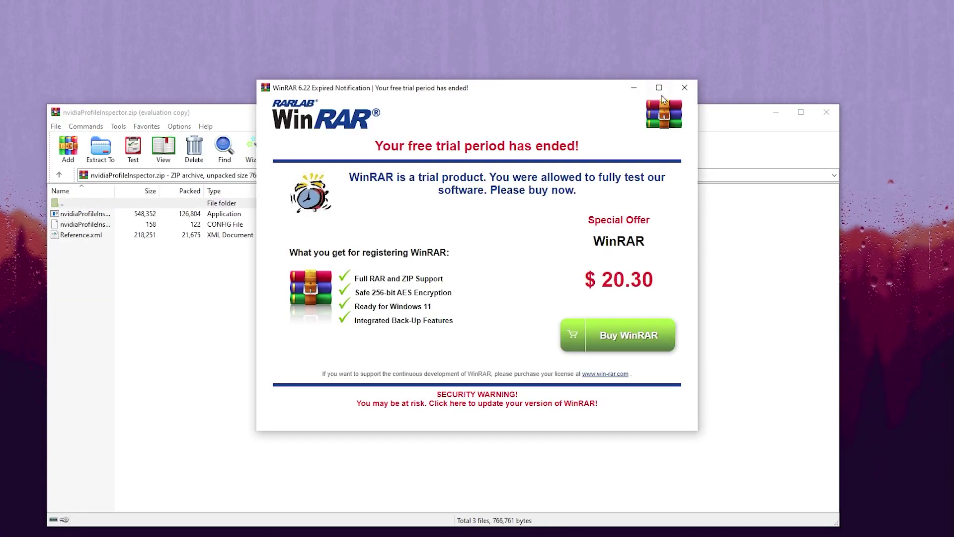
left_click(686, 88)
left_click_drag(134, 271, 290, 37)
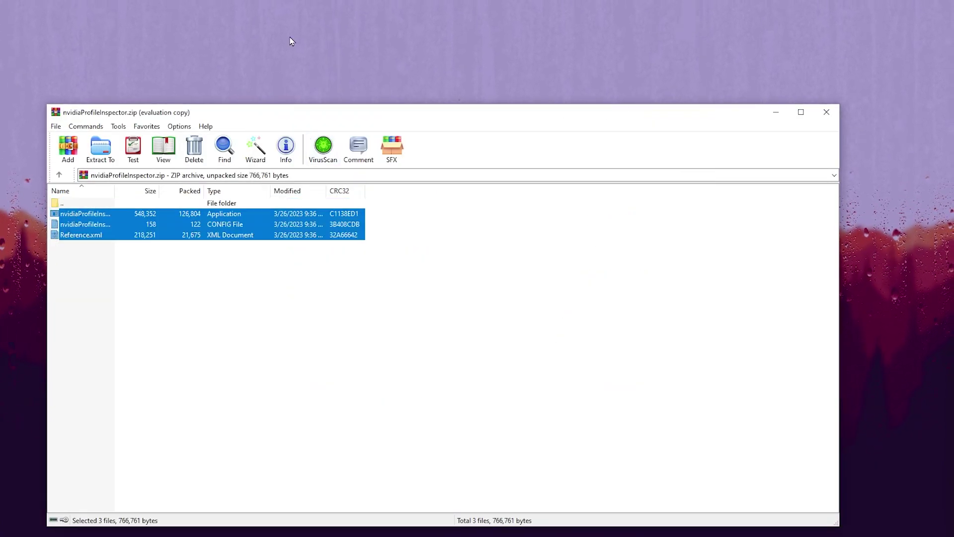
left_click(826, 111)
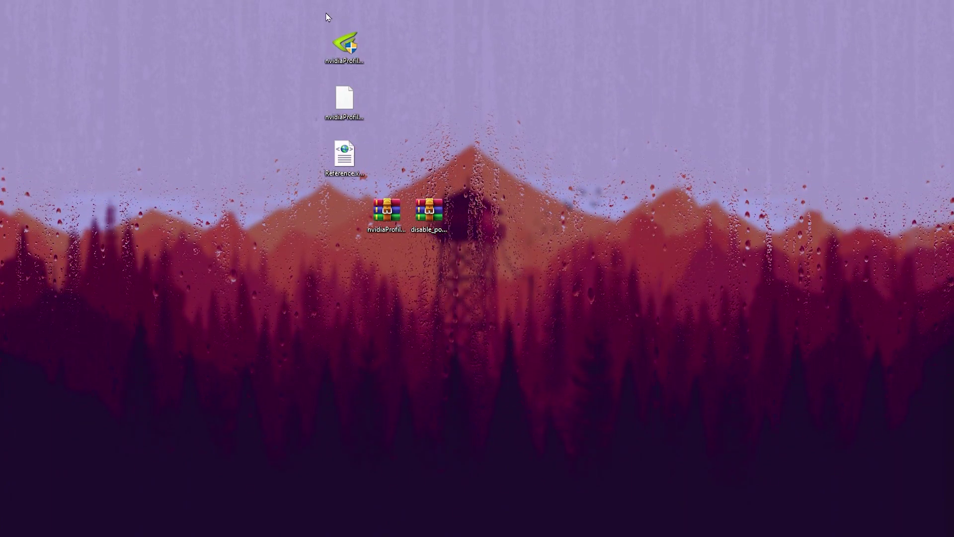
right_click(533, 135)
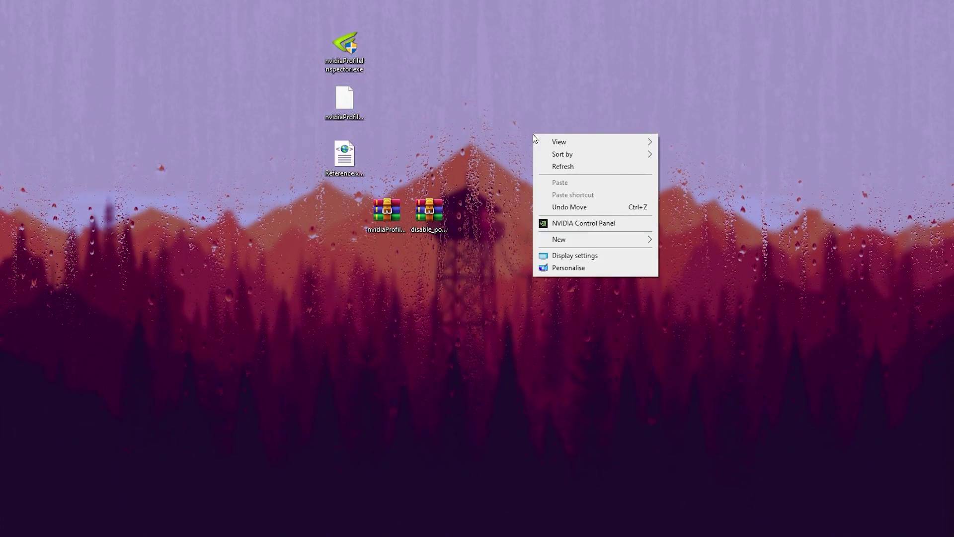
- Launch NVIDIA Control Panel and show Manage 3D settings on the Global Settings tab
left_click(562, 226)
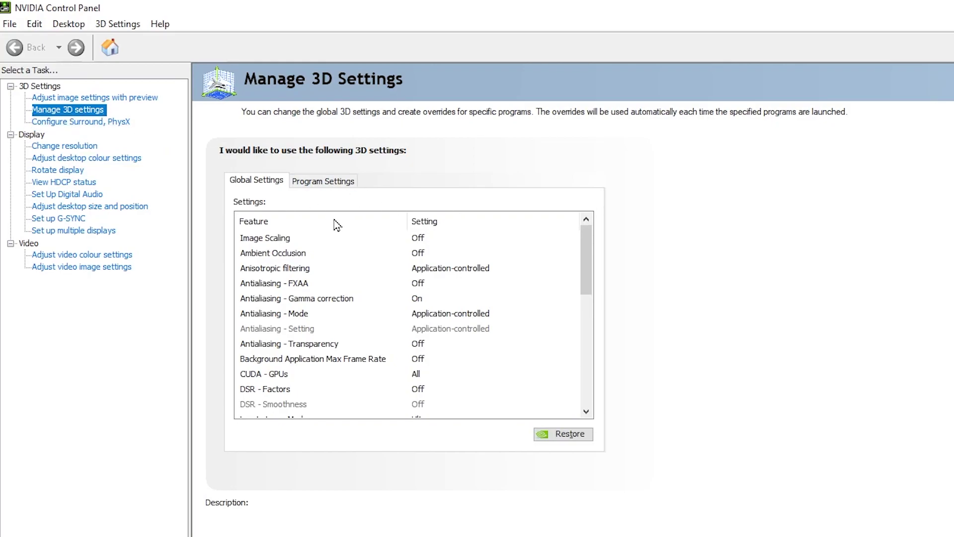
mouse_move(281, 240)
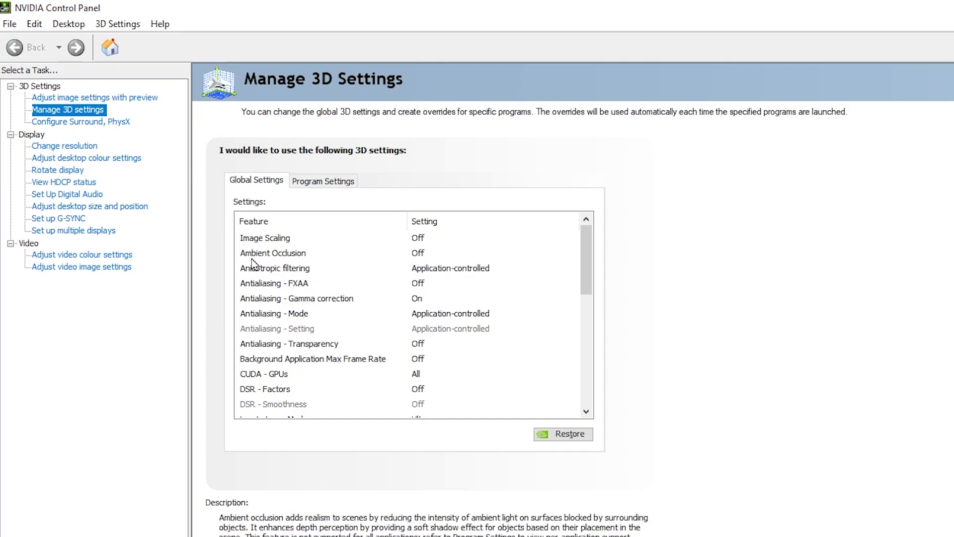
mouse_move(416, 252)
mouse_move(380, 275)
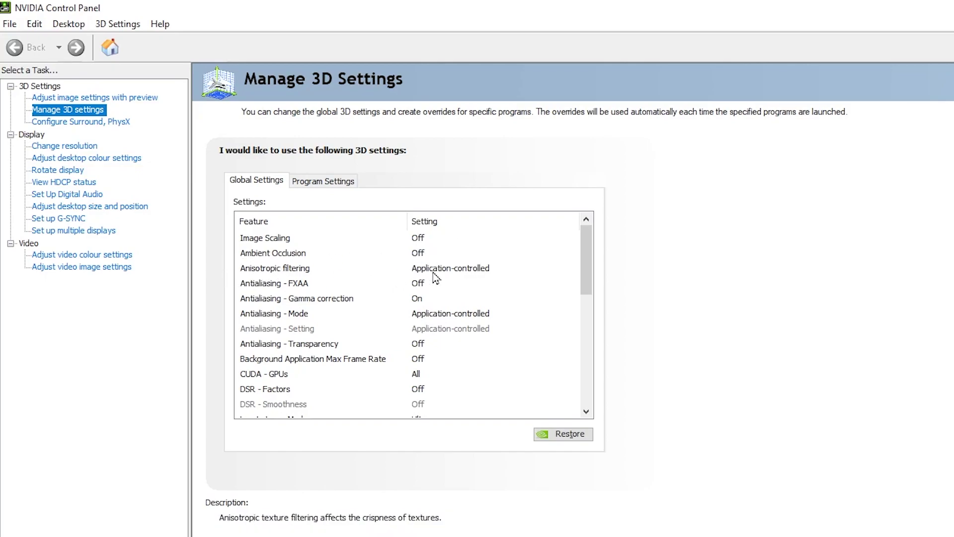
mouse_move(261, 288)
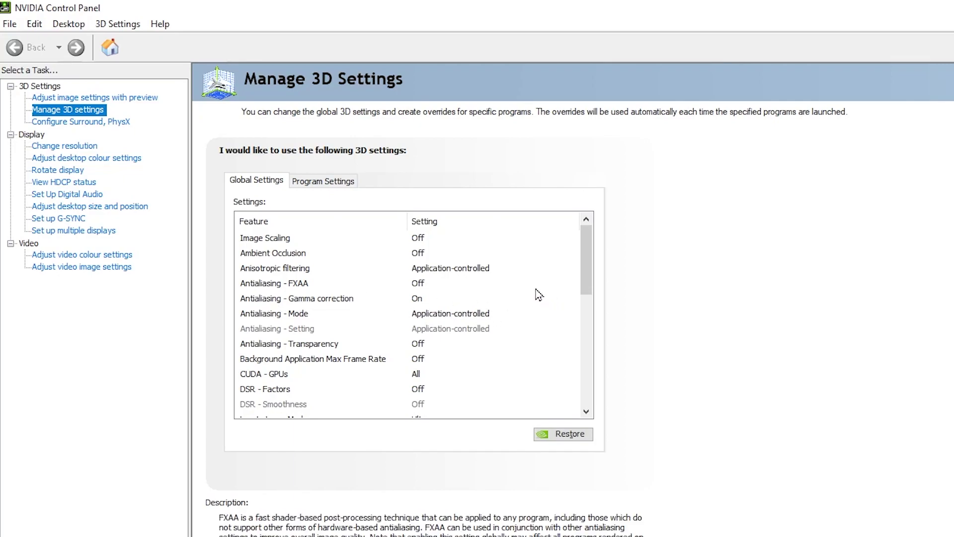
- Review the global 3D features: Ultra Low Latency Mode, Prefer maximum performance, High performance texture filtering
scroll(539, 295, "down", 2)
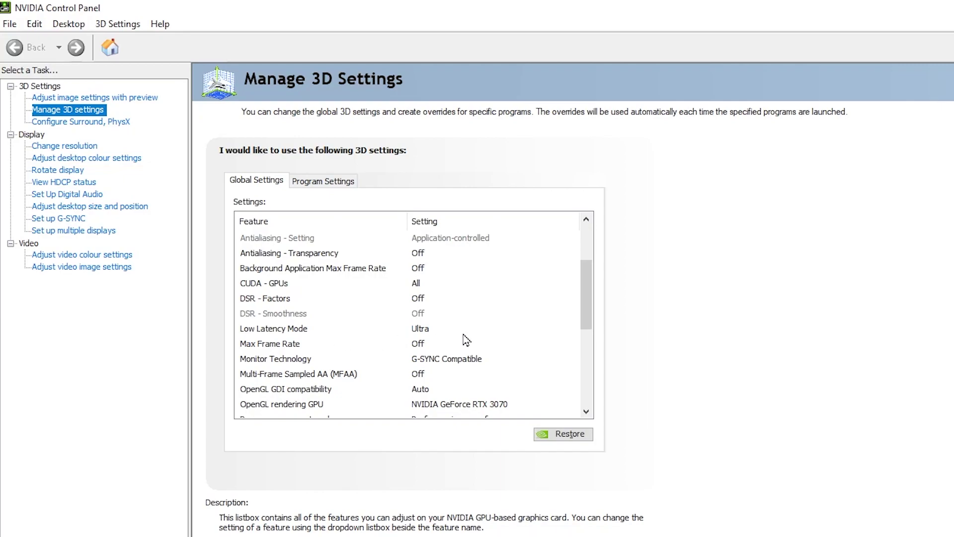
scroll(451, 332, "down", 1)
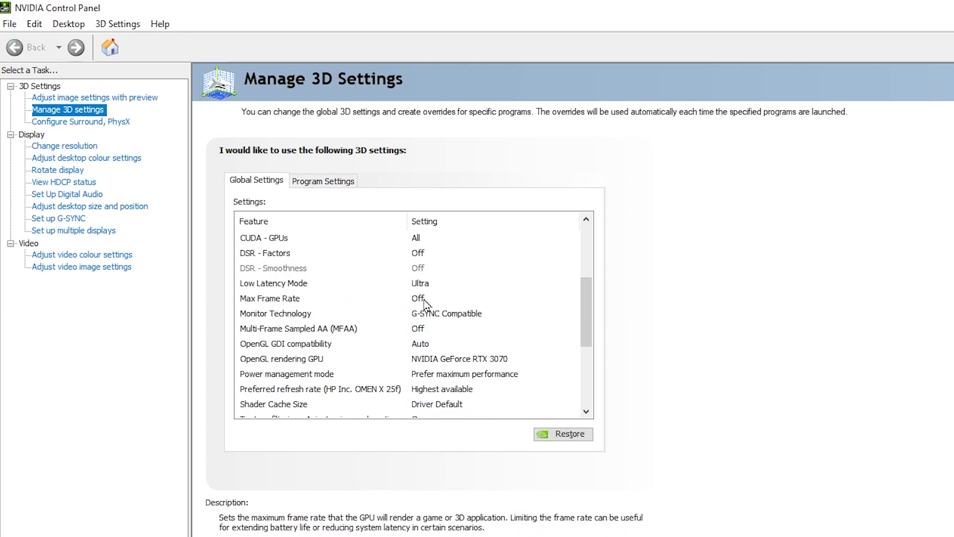
scroll(424, 302, "down", 1)
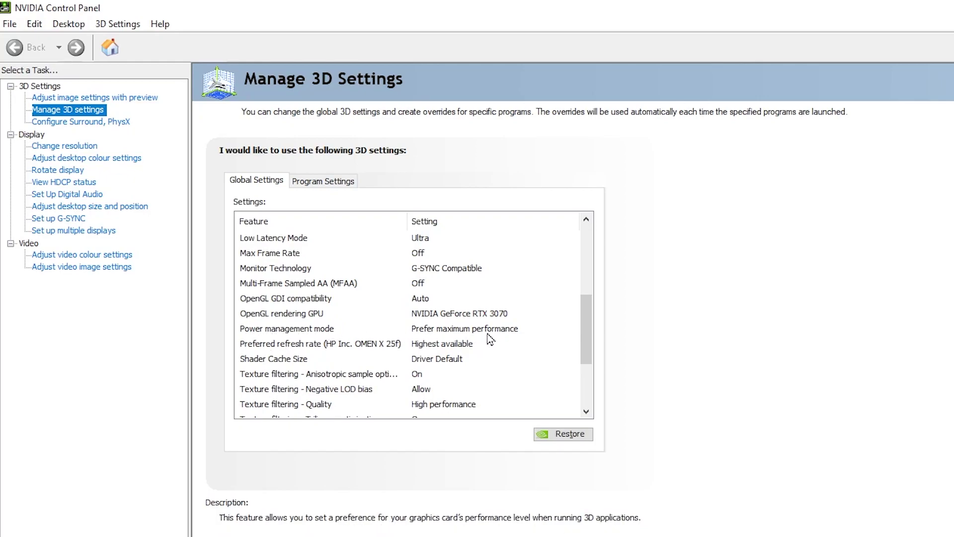
scroll(535, 316, "down", 2)
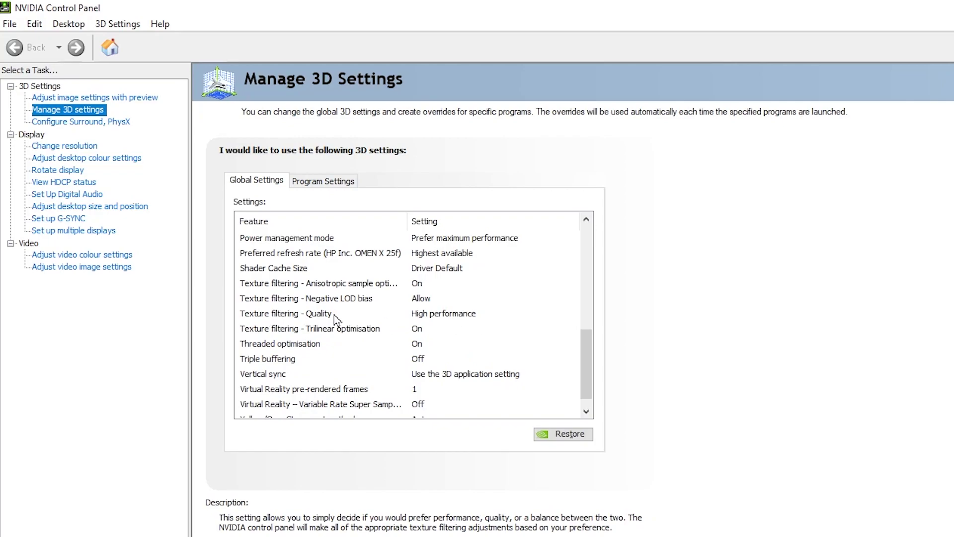
scroll(432, 323, "down", 1)
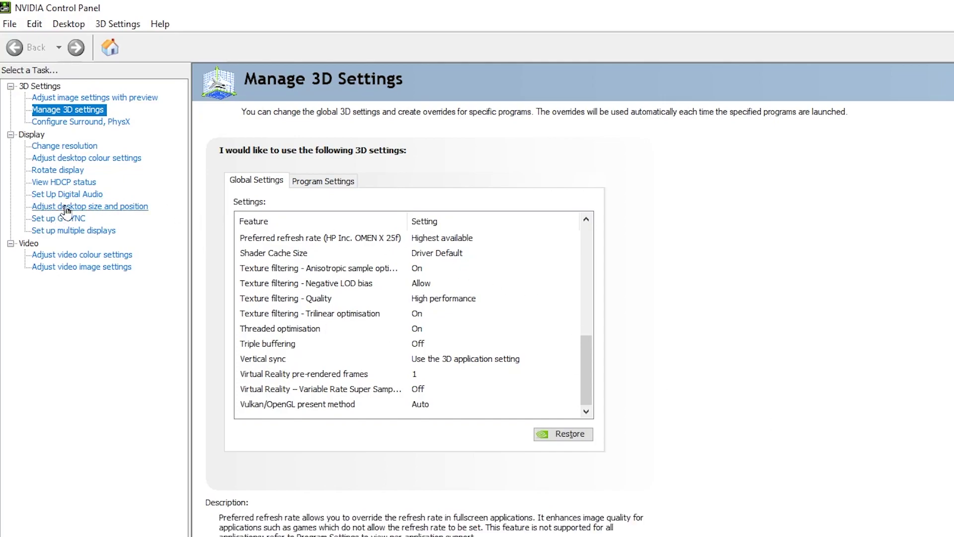
- Show the Adjust desktop size and position page for the OMEN X 25f display
left_click(120, 208)
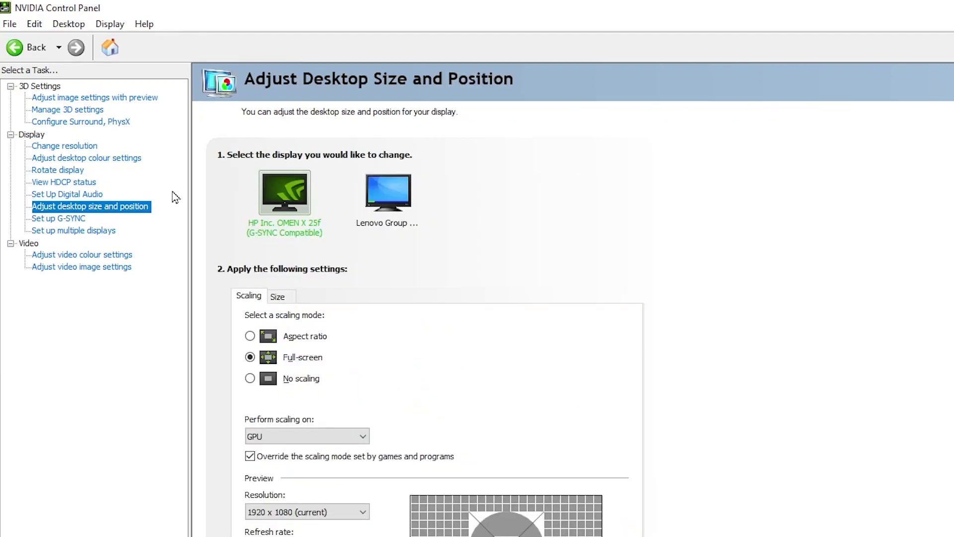